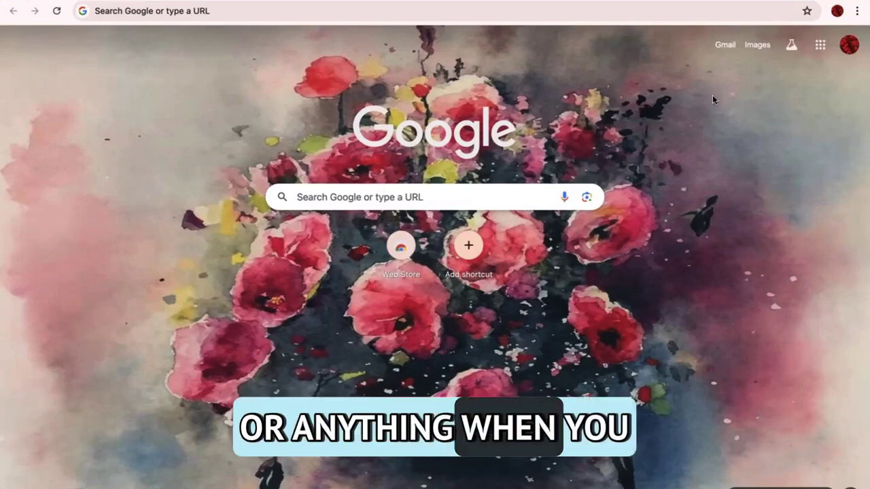
Glance at the Google account panel, then browse the Google apps launcher listing Account, Maps, Meet and Drive.
{"action": "left_click", "coordinate": [849, 46]}
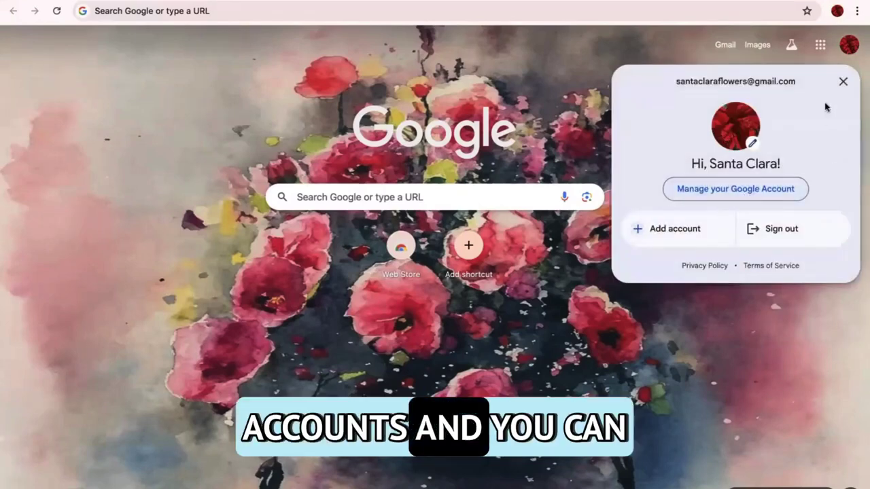
{"action": "left_click", "coordinate": [843, 82]}
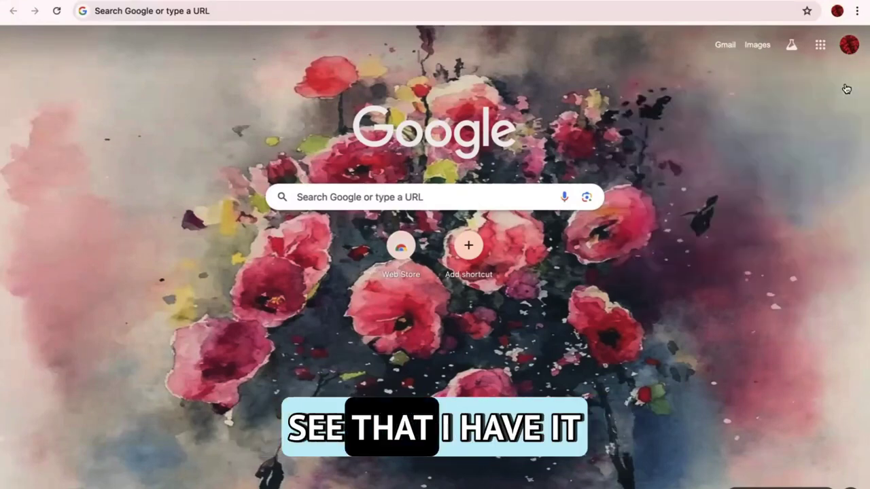
{"action": "left_click", "coordinate": [820, 45]}
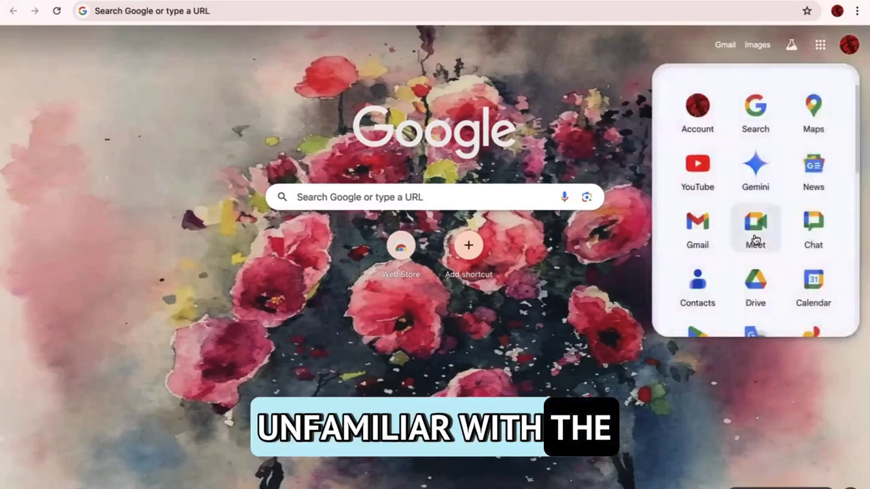
{"action": "scroll", "coordinate": [754, 231], "scroll_direction": "down", "scroll_amount": 3}
{"action": "scroll", "coordinate": [755, 239], "scroll_direction": "down", "scroll_amount": 3}
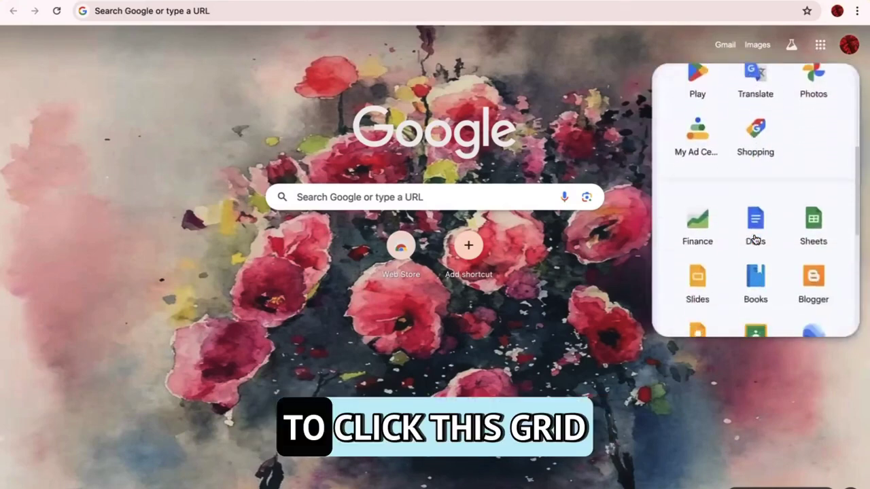
{"action": "scroll", "coordinate": [754, 241], "scroll_direction": "up", "scroll_amount": 6}
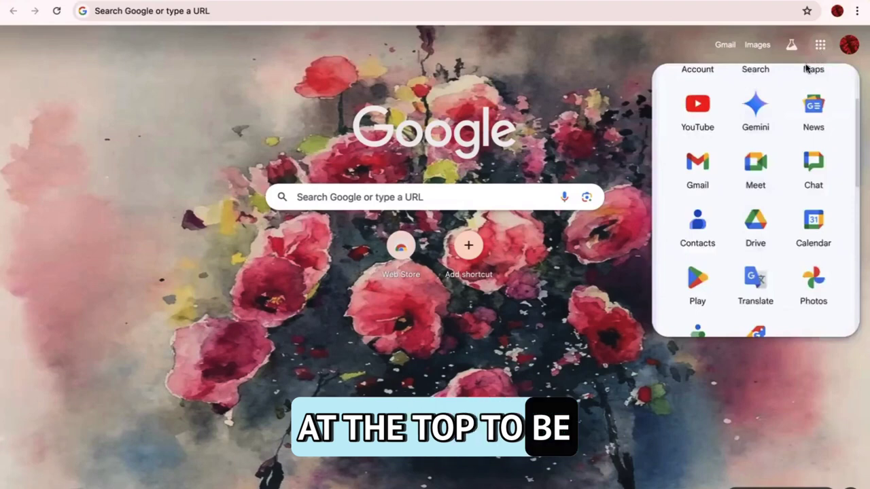
{"action": "scroll", "coordinate": [806, 69], "scroll_direction": "up", "scroll_amount": 2}
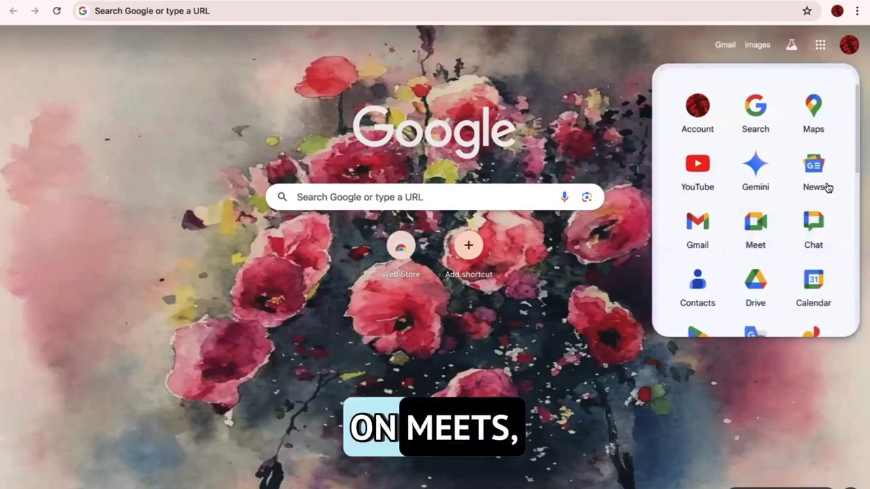
{"action": "scroll", "coordinate": [763, 229], "scroll_direction": "down", "scroll_amount": 10}
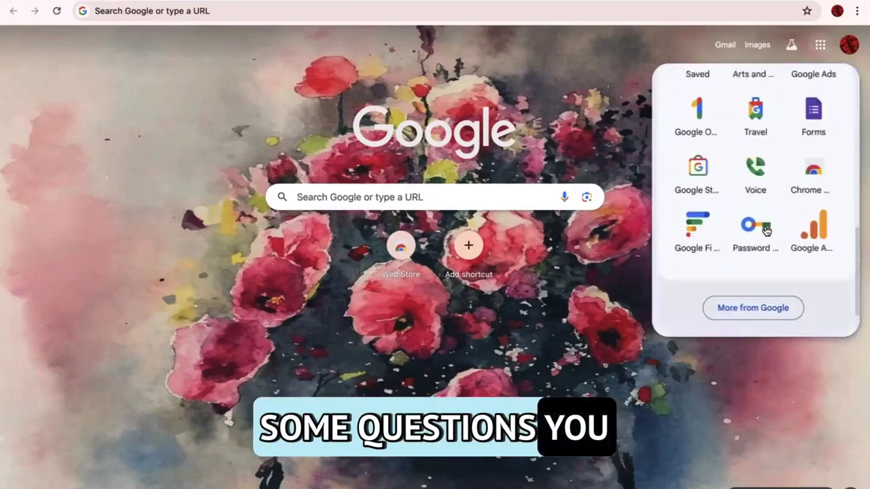
{"action": "scroll", "coordinate": [765, 231], "scroll_direction": "up", "scroll_amount": 10}
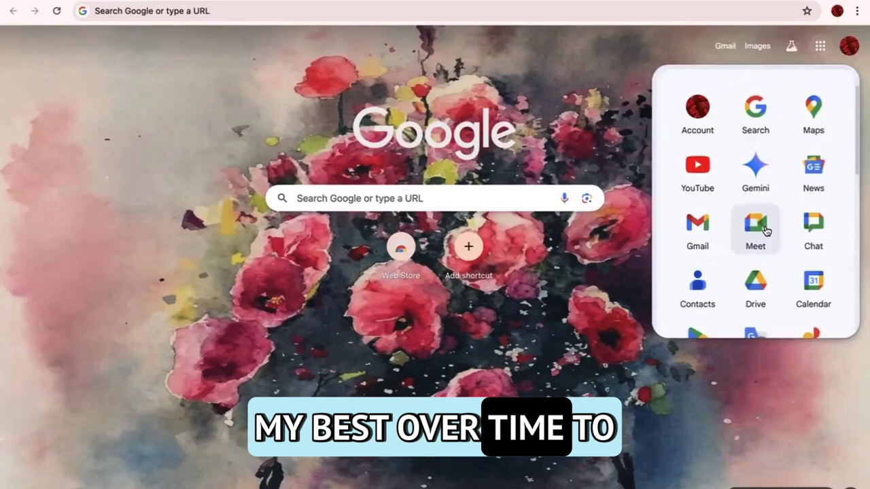
{"action": "scroll", "coordinate": [765, 231], "scroll_direction": "down", "scroll_amount": 10}
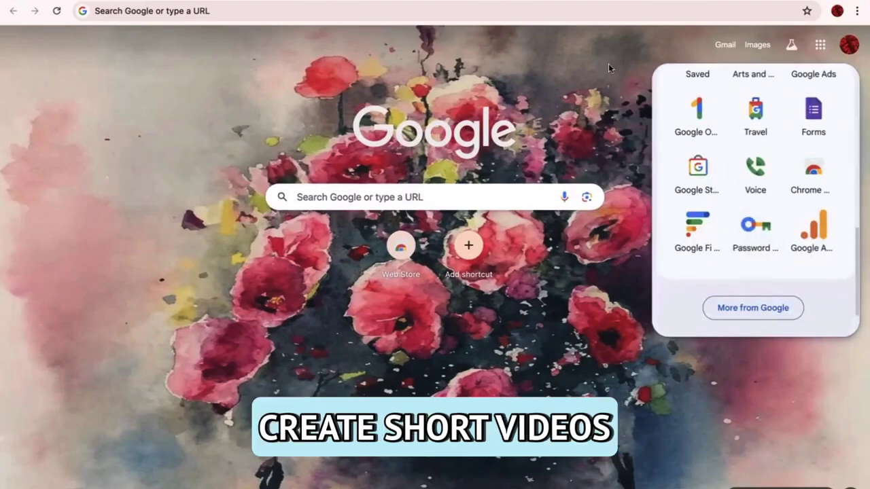
Dismiss the apps launcher and briefly check the Chrome profile menu before closing it.
{"action": "left_click", "coordinate": [609, 63]}
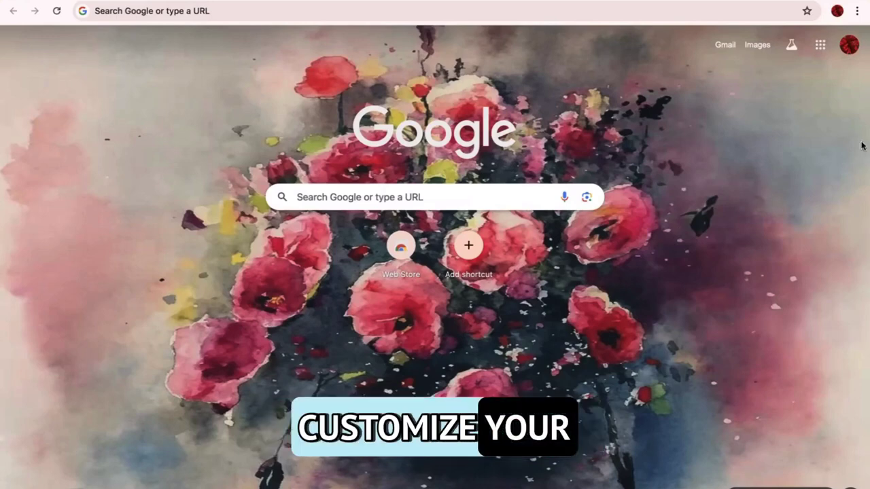
{"action": "left_click", "coordinate": [837, 11]}
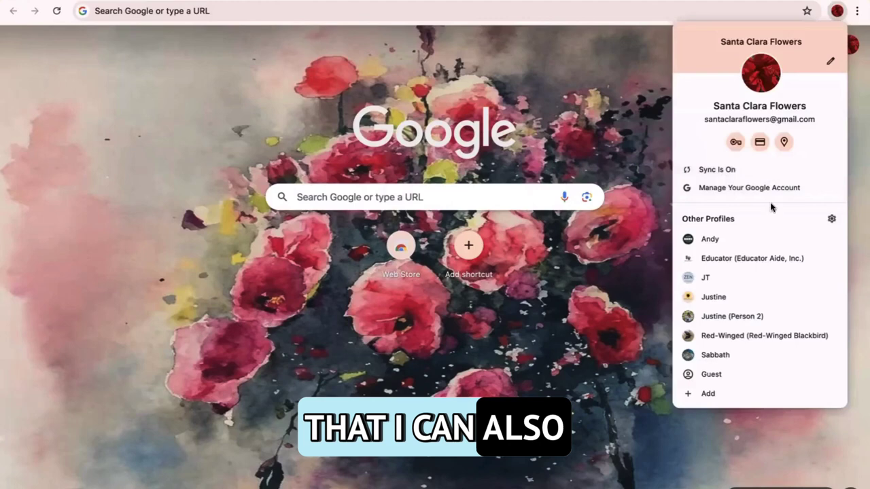
{"action": "left_click", "coordinate": [616, 147]}
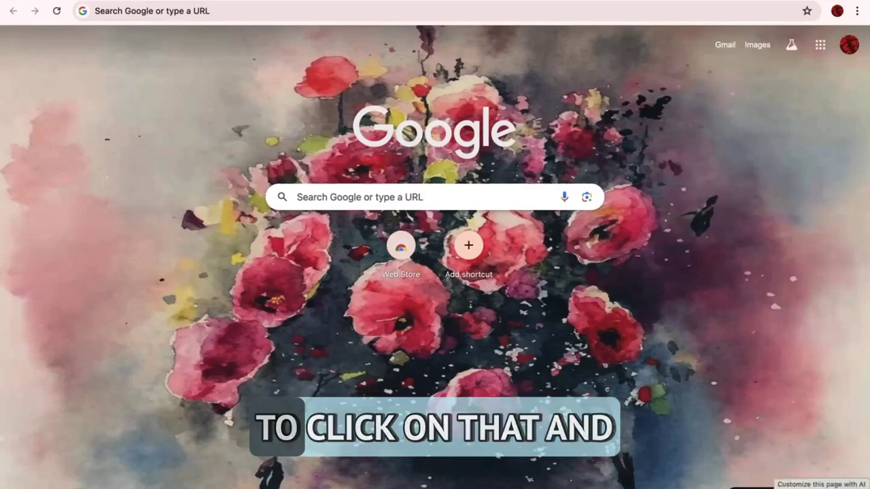
Start Customize this page with AI and pick Flowers from the Nature category as the subject.
{"action": "left_click", "coordinate": [788, 483]}
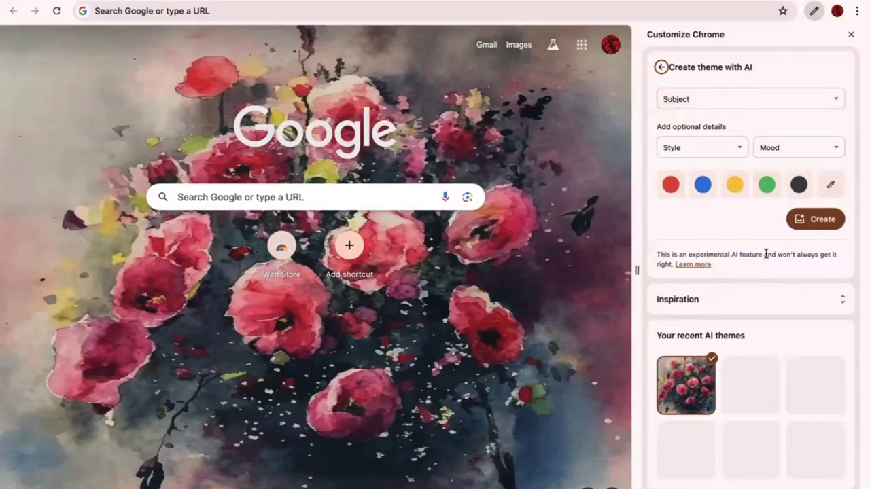
{"action": "left_click", "coordinate": [829, 102]}
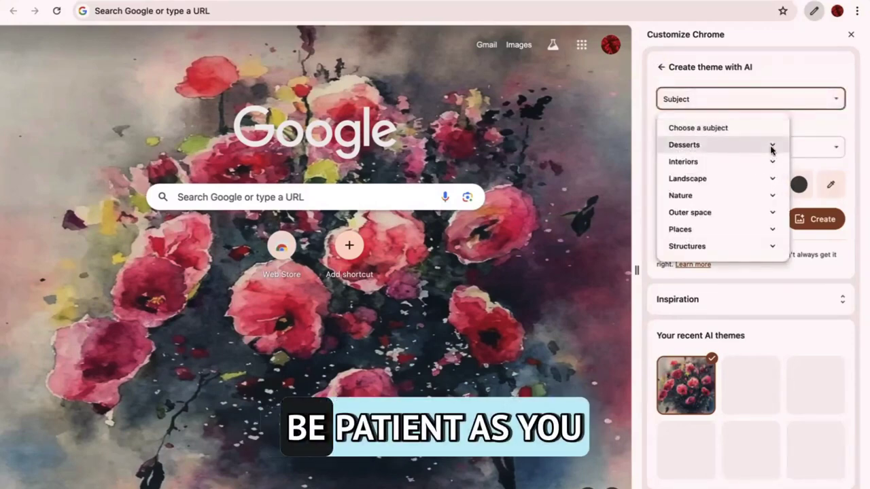
{"action": "left_click", "coordinate": [772, 147]}
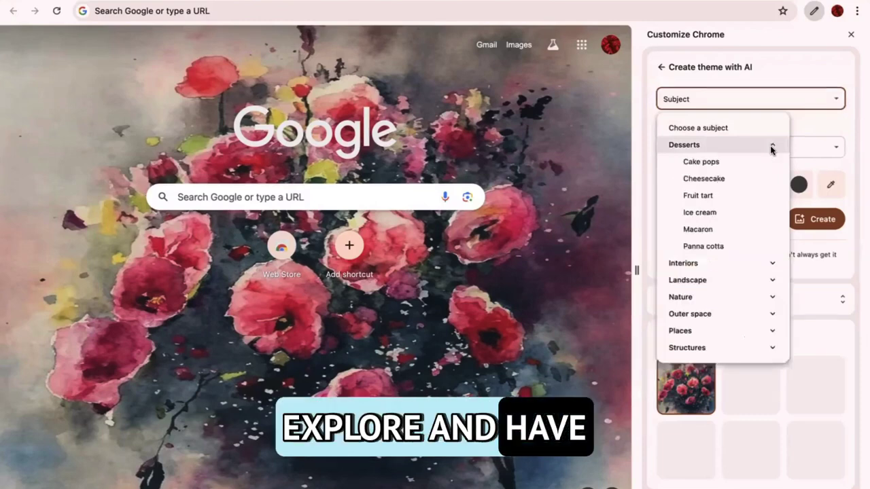
{"action": "left_click", "coordinate": [772, 148]}
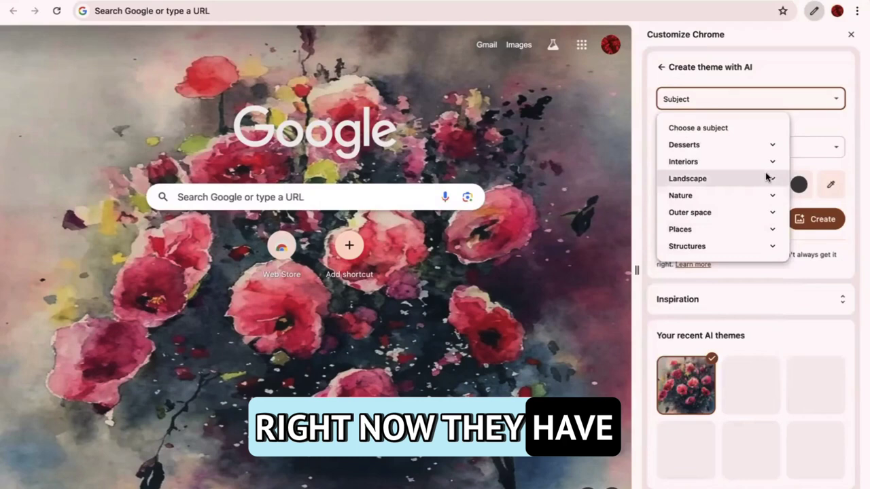
{"action": "scroll", "coordinate": [768, 177], "scroll_direction": "down", "scroll_amount": 1}
{"action": "scroll", "coordinate": [767, 175], "scroll_direction": "up", "scroll_amount": 1}
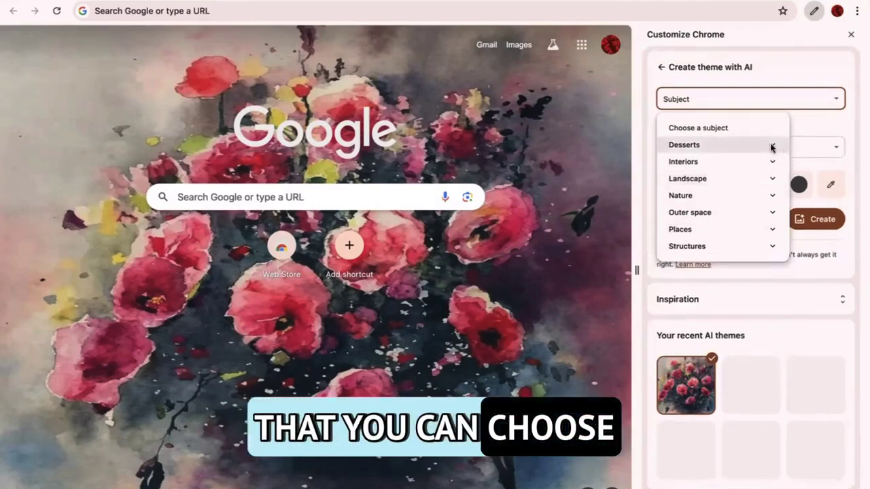
{"action": "left_click", "coordinate": [772, 197]}
{"action": "scroll", "coordinate": [697, 292], "scroll_direction": "down", "scroll_amount": 2}
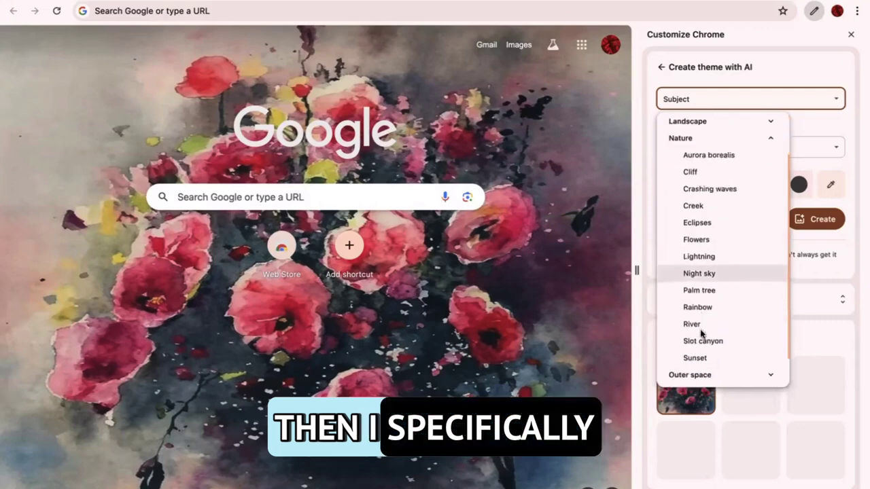
{"action": "left_click", "coordinate": [696, 239]}
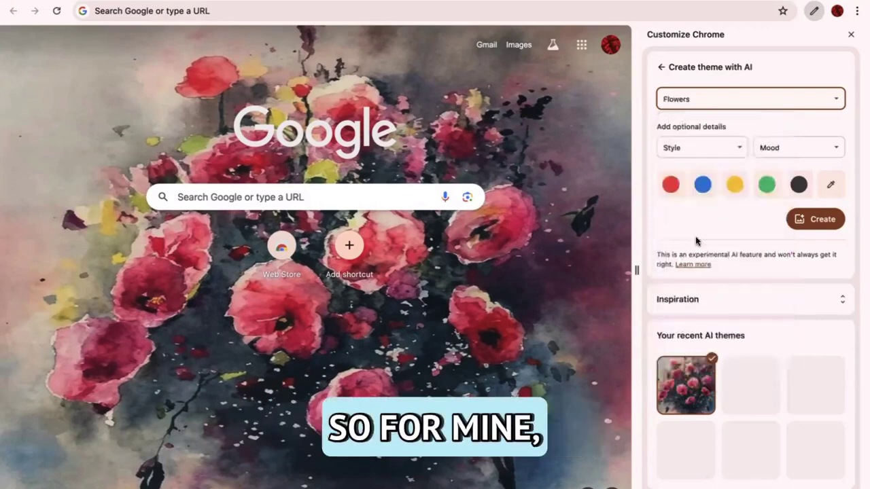
Give the AI theme Watercolor style, Romantic mood and a custom deep red colour.
{"action": "left_click", "coordinate": [728, 148]}
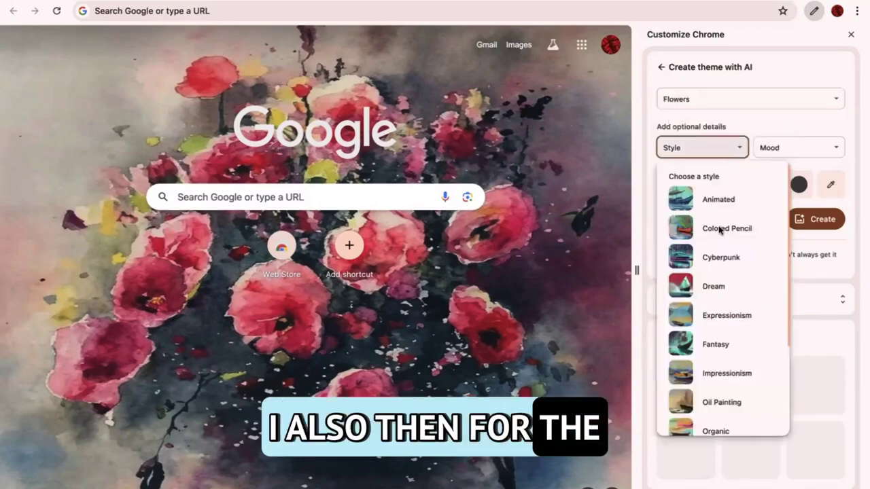
{"action": "scroll", "coordinate": [718, 333], "scroll_direction": "down", "scroll_amount": 5}
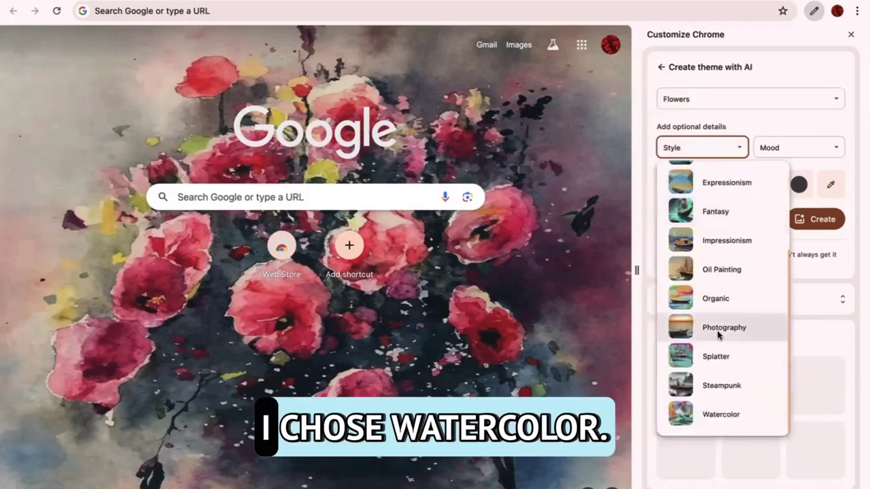
{"action": "left_click", "coordinate": [694, 413]}
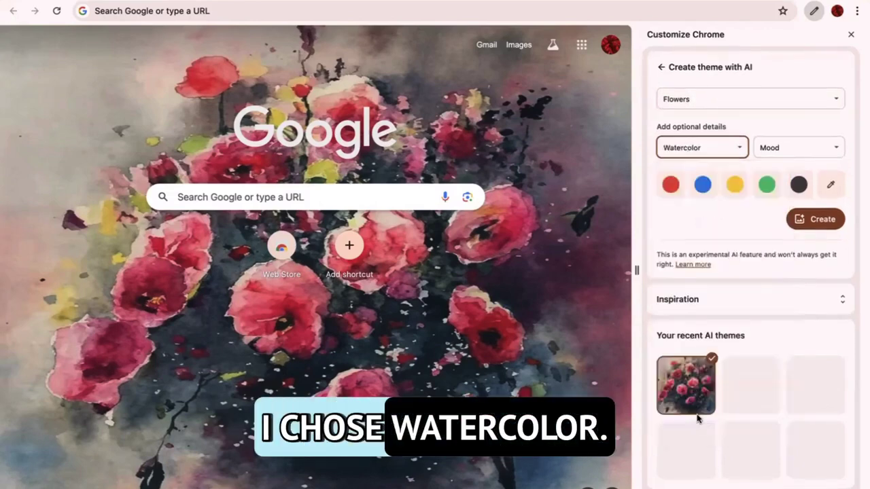
{"action": "left_click", "coordinate": [825, 147]}
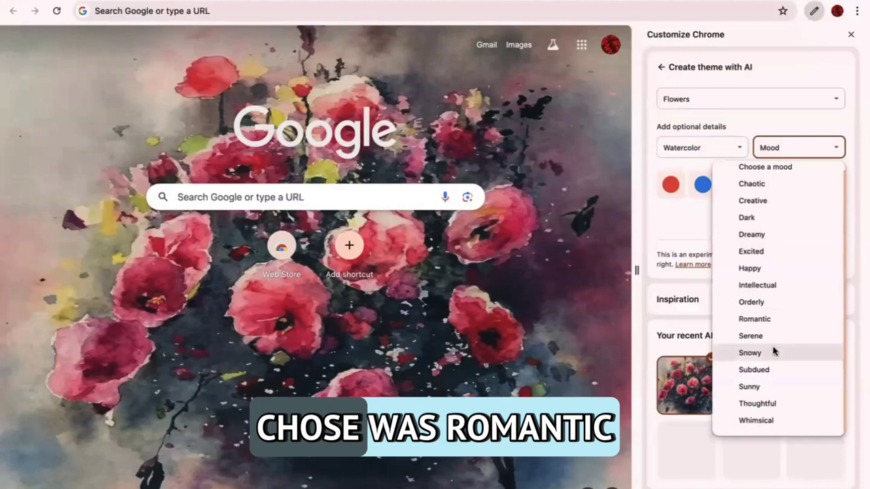
{"action": "left_click", "coordinate": [754, 319]}
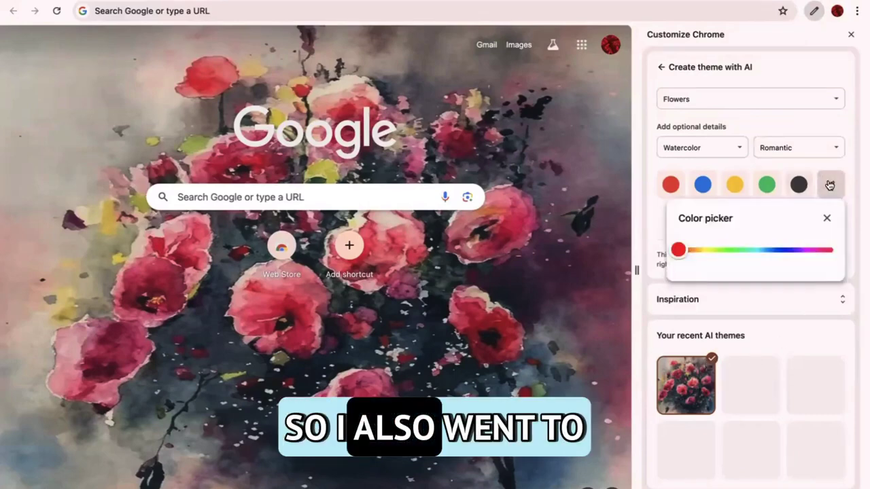
{"action": "mouse_move", "coordinate": [678, 252]}
{"action": "left_mouse_down"}
{"action": "mouse_move", "coordinate": [822, 250]}
{"action": "mouse_move", "coordinate": [680, 252]}
{"action": "left_mouse_up"}
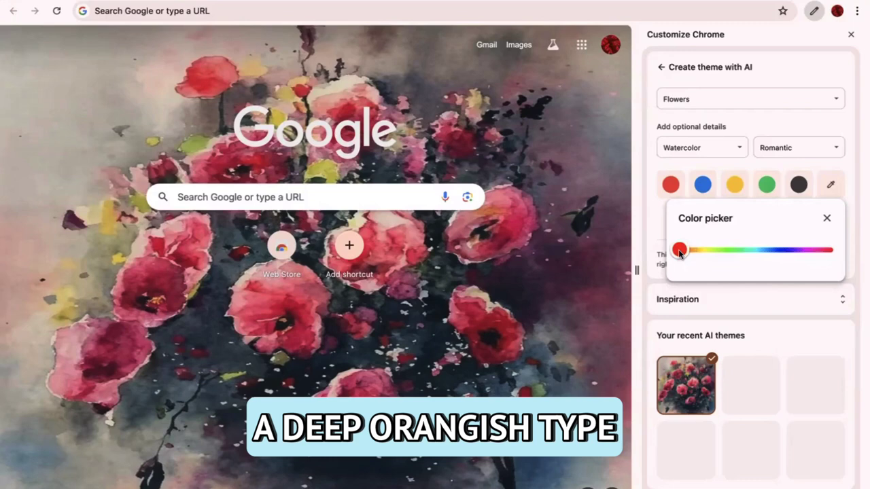
{"action": "left_click", "coordinate": [655, 225]}
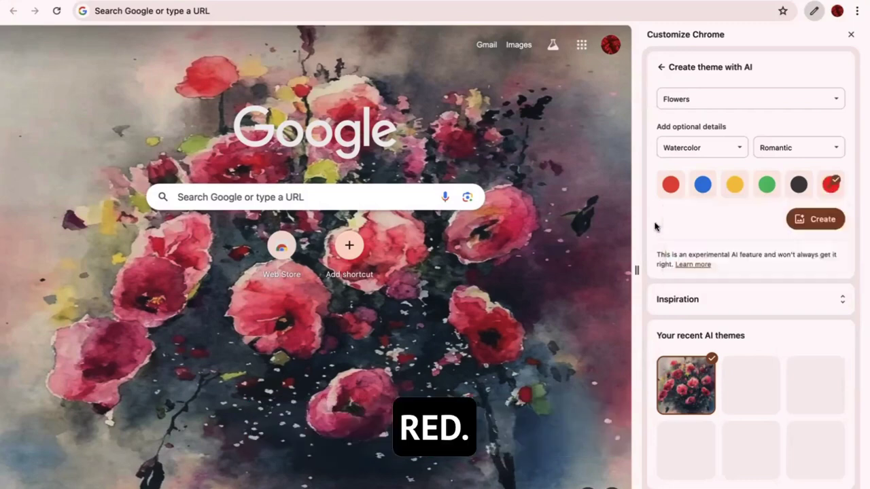
Browse the Inspiration examples like Meadow, Aurora borealis and Crashing waves, then return to the theme controls.
{"action": "left_click", "coordinate": [842, 299]}
{"action": "scroll", "coordinate": [803, 271], "scroll_direction": "down", "scroll_amount": 3}
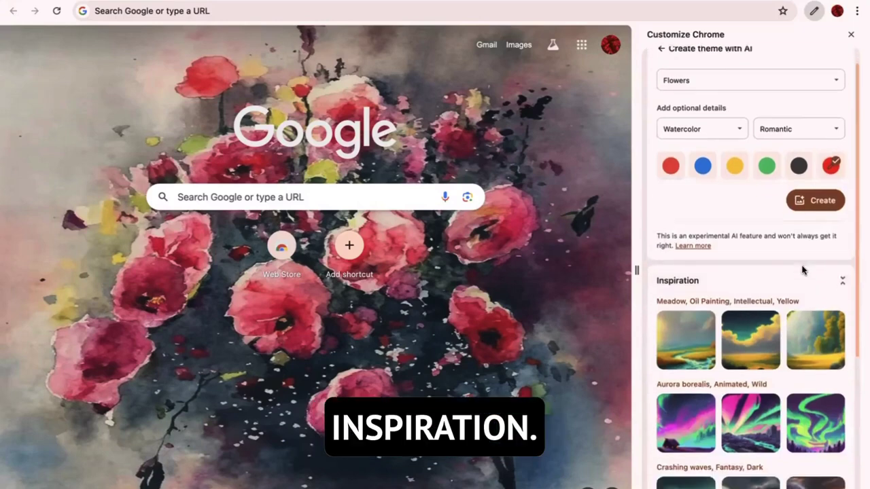
{"action": "scroll", "coordinate": [803, 271], "scroll_direction": "down", "scroll_amount": 2}
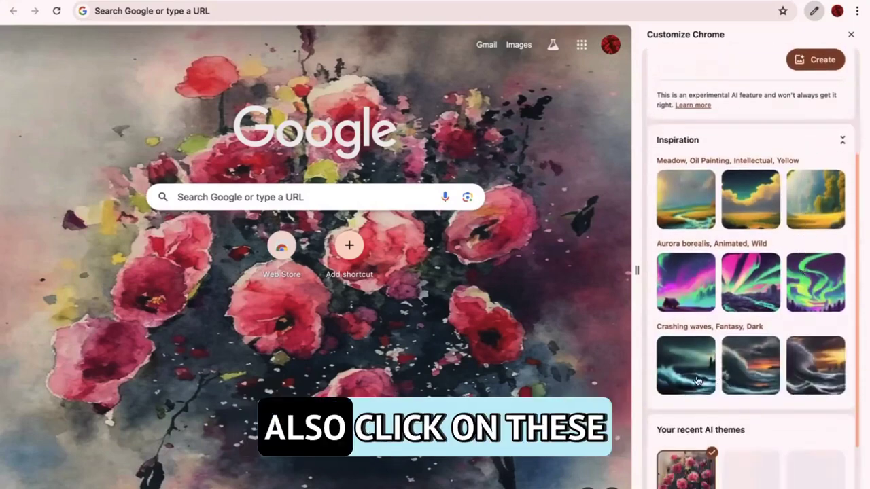
{"action": "scroll", "coordinate": [798, 350], "scroll_direction": "down", "scroll_amount": 3}
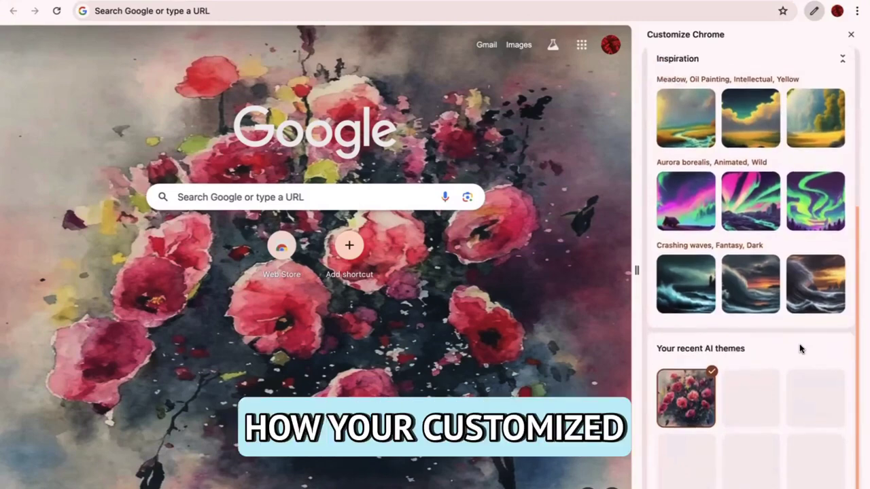
{"action": "scroll", "coordinate": [799, 349], "scroll_direction": "up", "scroll_amount": 5}
{"action": "scroll", "coordinate": [786, 255], "scroll_direction": "up", "scroll_amount": 2}
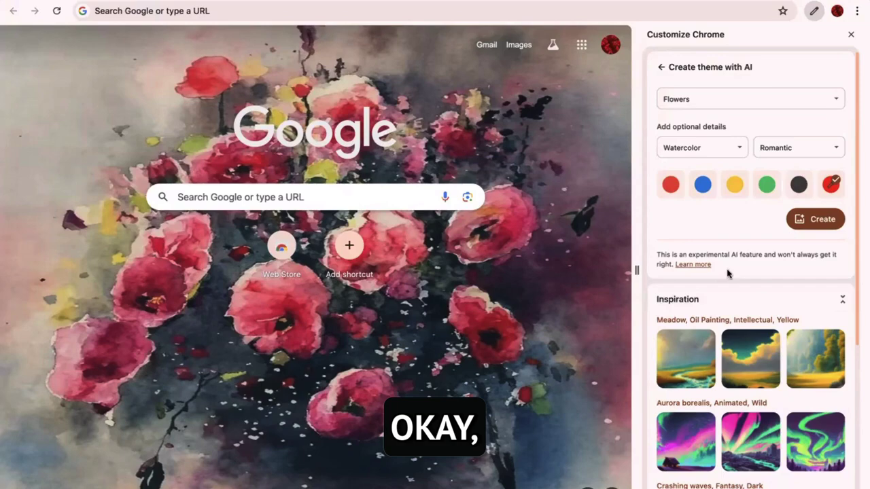
{"action": "scroll", "coordinate": [771, 273], "scroll_direction": "down", "scroll_amount": 3}
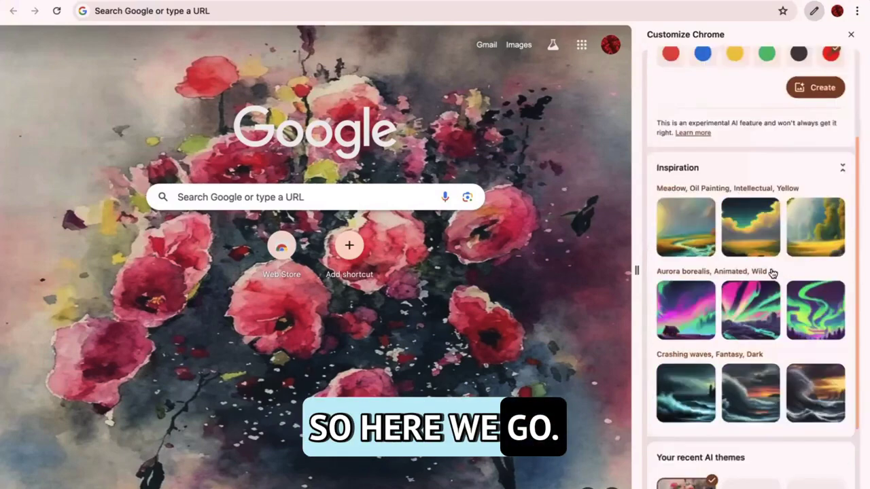
{"action": "scroll", "coordinate": [771, 272], "scroll_direction": "up", "scroll_amount": 3}
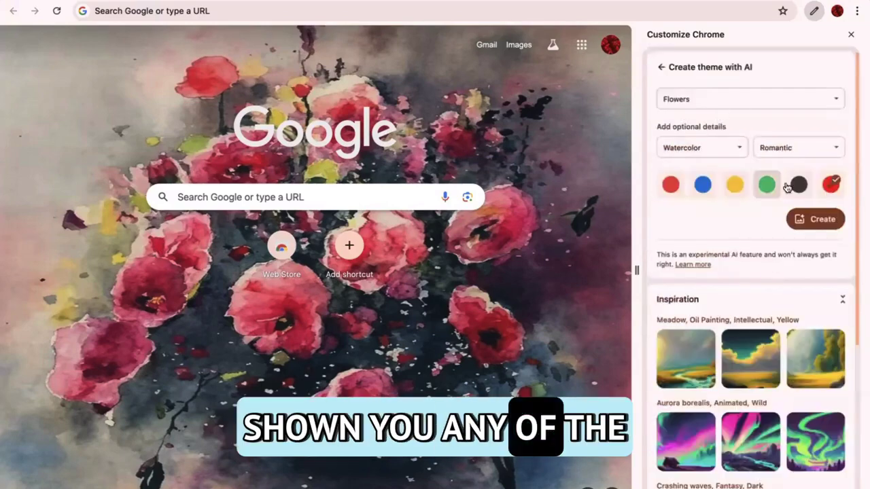
Generate the AI themes and apply the first watercolor red roses sunset image as the background.
{"action": "left_click", "coordinate": [816, 228]}
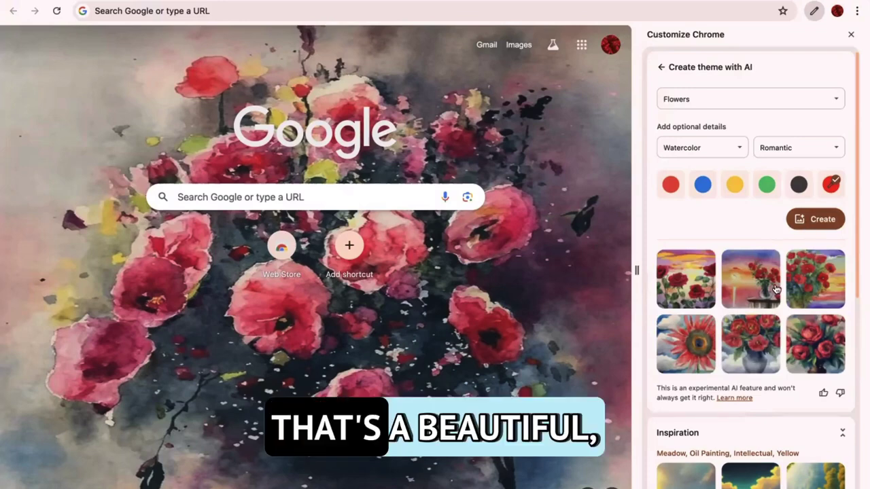
{"action": "left_click", "coordinate": [684, 282]}
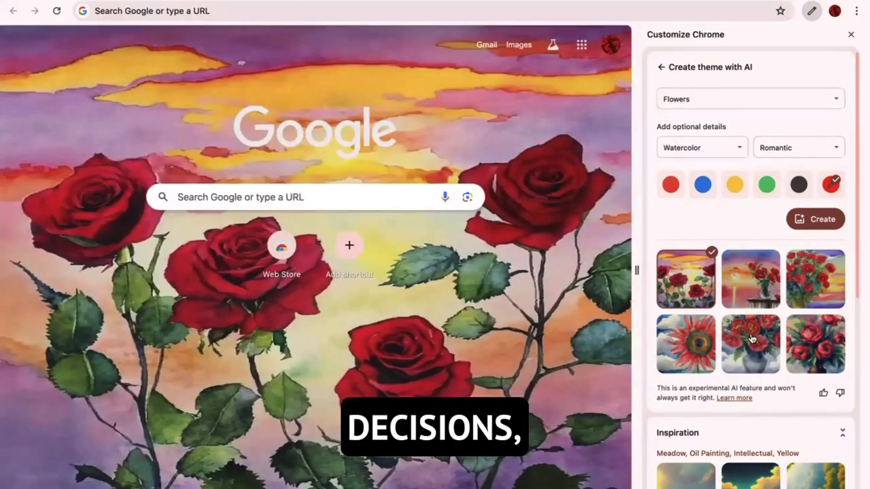
{"action": "scroll", "coordinate": [751, 339], "scroll_direction": "down", "scroll_amount": 10}
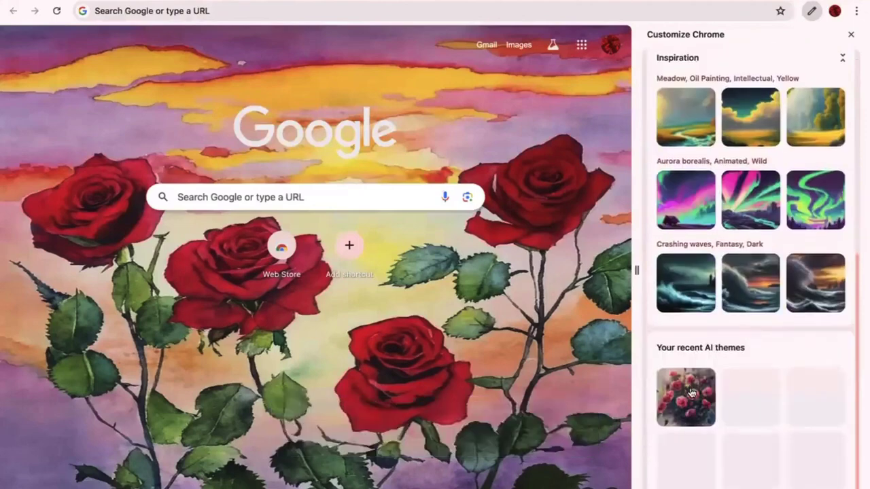
Preview the earlier pink flower theme, reapply the red roses sunset theme, and close Customize Chrome.
{"action": "left_click", "coordinate": [690, 393]}
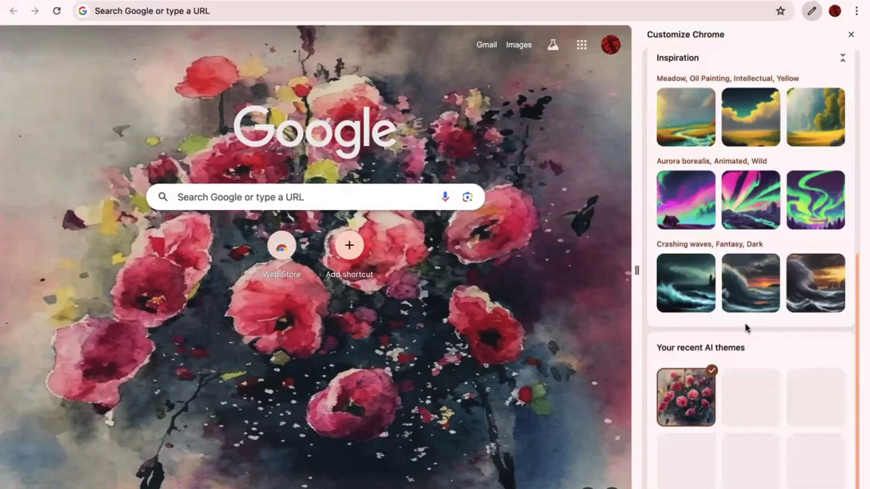
{"action": "scroll", "coordinate": [746, 328], "scroll_direction": "up", "scroll_amount": 10}
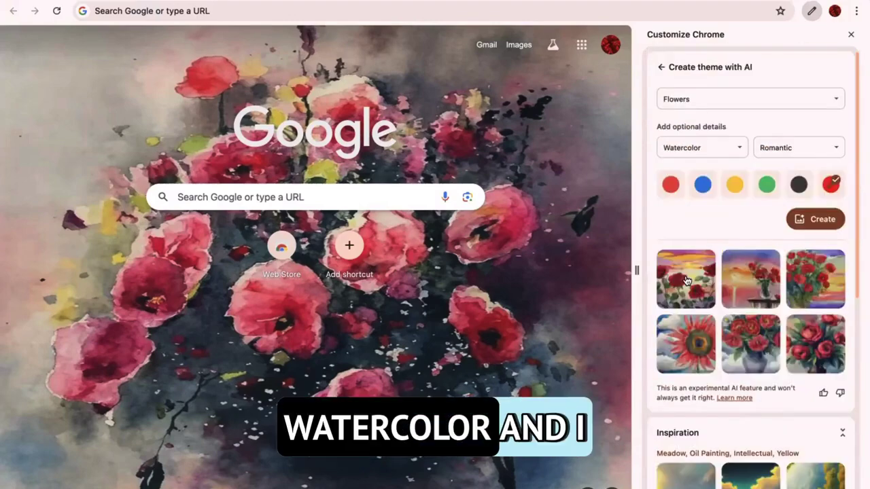
{"action": "left_click", "coordinate": [686, 281]}
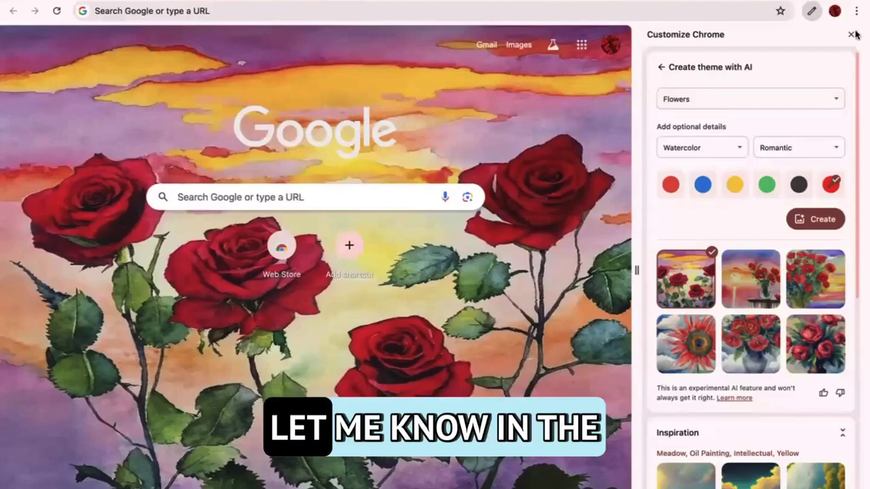
{"action": "scroll", "coordinate": [777, 234], "scroll_direction": "down", "scroll_amount": 5}
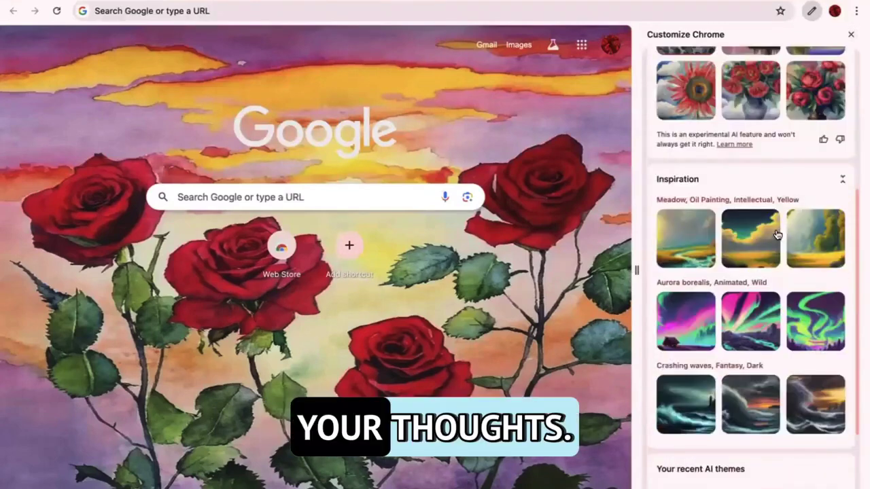
{"action": "scroll", "coordinate": [777, 230], "scroll_direction": "down", "scroll_amount": 1}
{"action": "scroll", "coordinate": [776, 233], "scroll_direction": "up", "scroll_amount": 6}
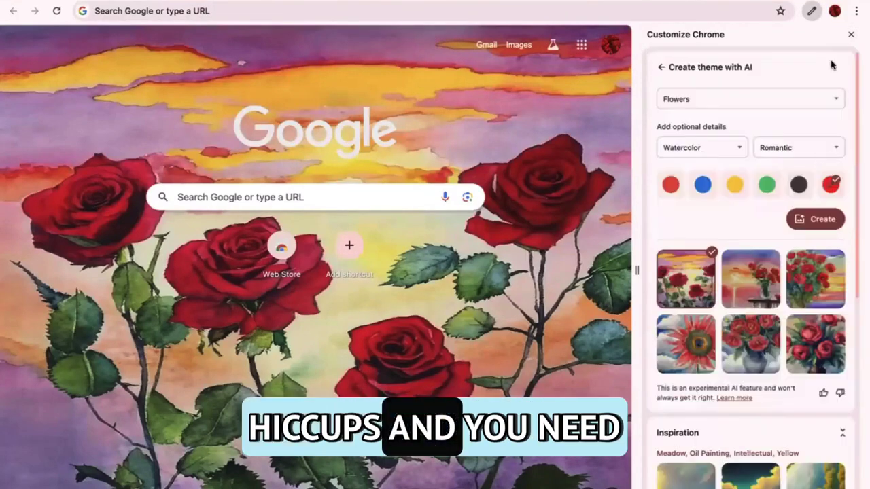
{"action": "left_click", "coordinate": [848, 36]}
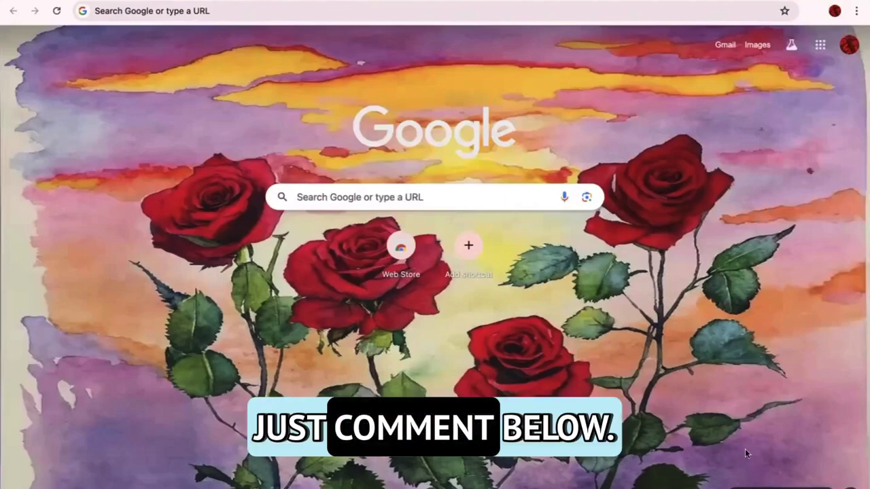